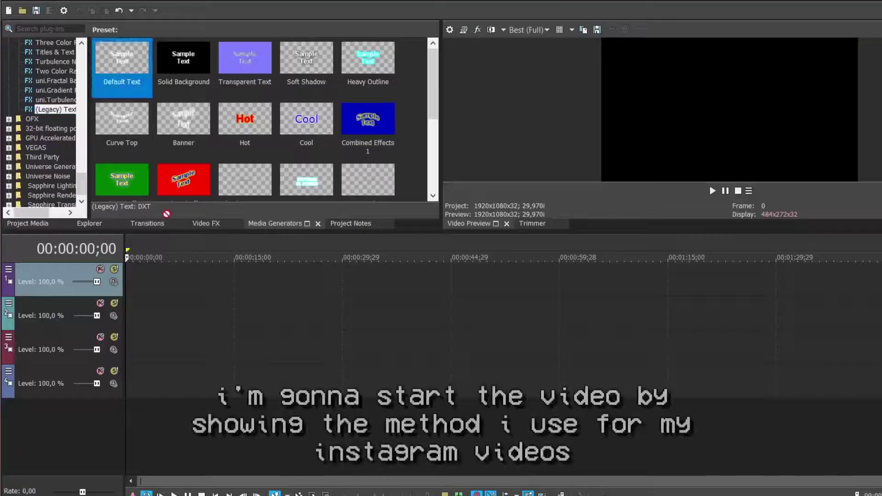
- Add a Default Text event to track 2
left_click_drag(136, 316, 137, 316)
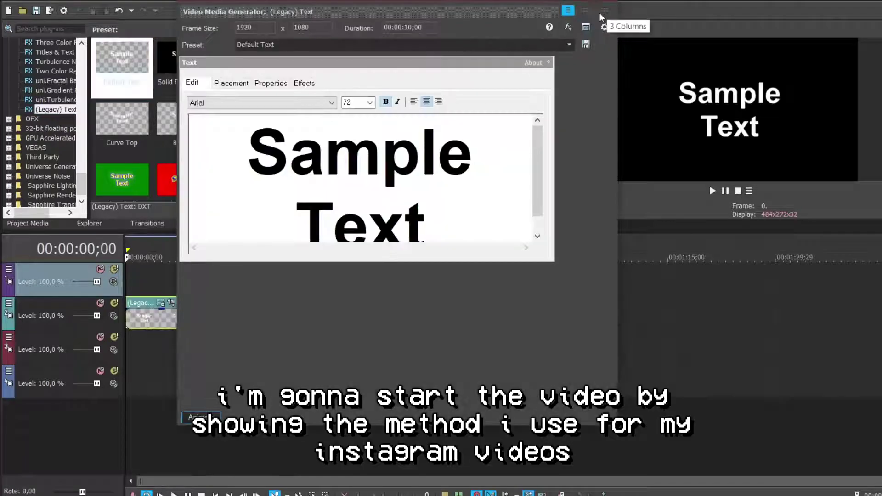
left_click(608, 1)
scroll(46, 115, "up", 2)
- Put a white Solid Color background on track 4 and the pink room image on track 3
left_click(52, 81)
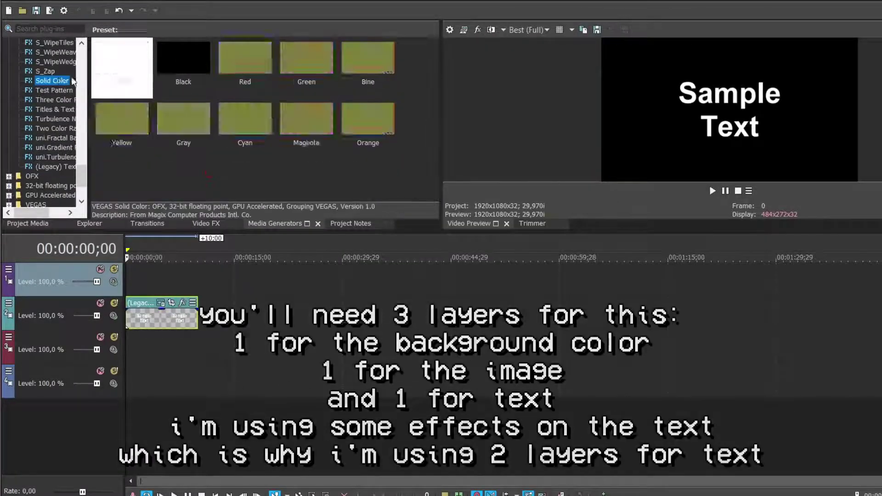
left_click_drag(122, 60, 181, 344)
left_click_drag(140, 375, 131, 374)
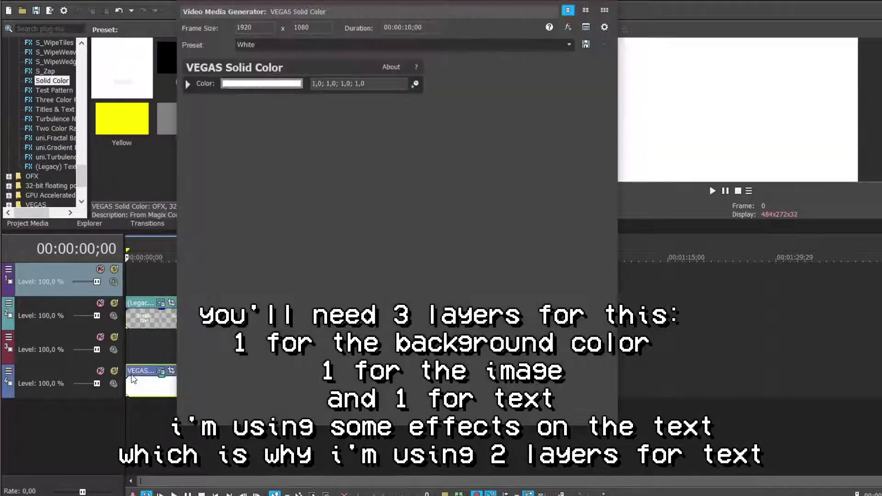
left_click(614, 1)
left_click_drag(614, 1, 146, 353)
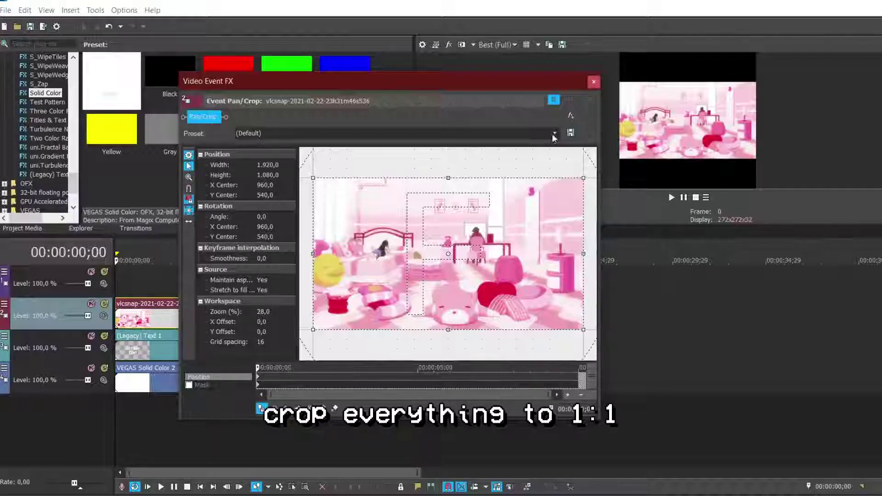
- Crop the image event with the 1:1 Square Pan/Crop preset
left_click(554, 133)
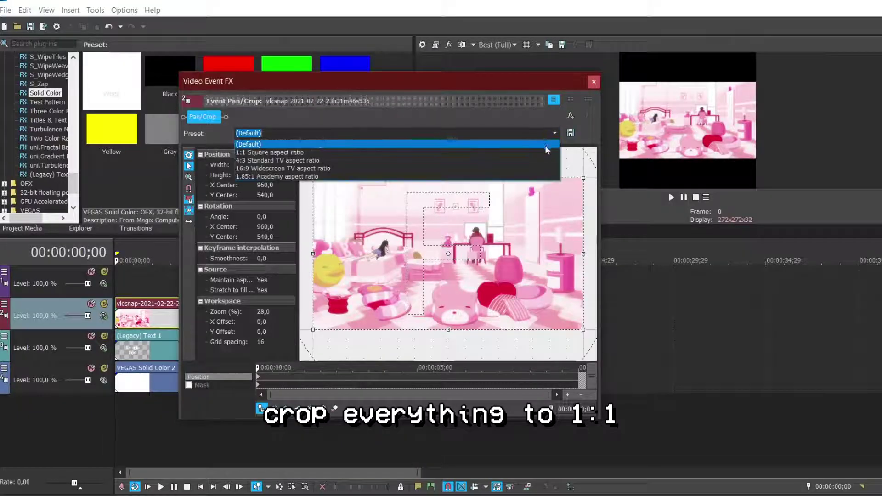
left_click(539, 151)
left_click(594, 83)
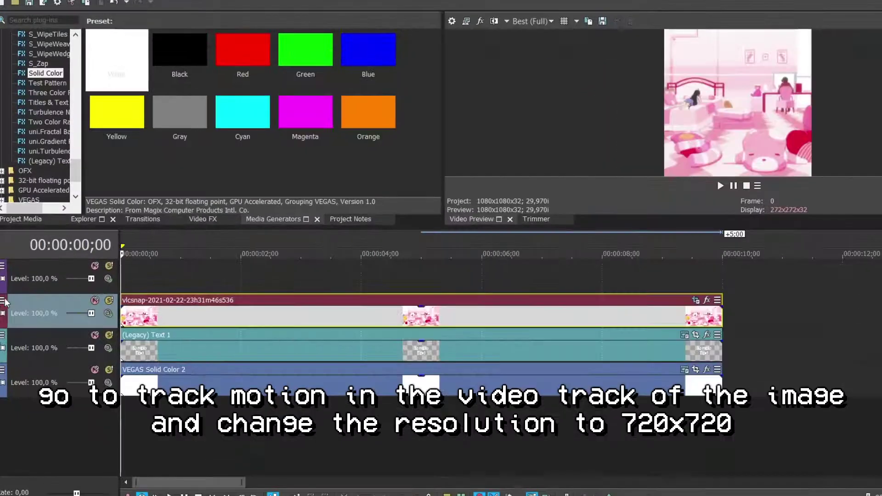
- Set the image track's Track Motion width to 720
left_click(5, 302)
left_click(46, 328)
left_click_drag(360, 150, 194, 51)
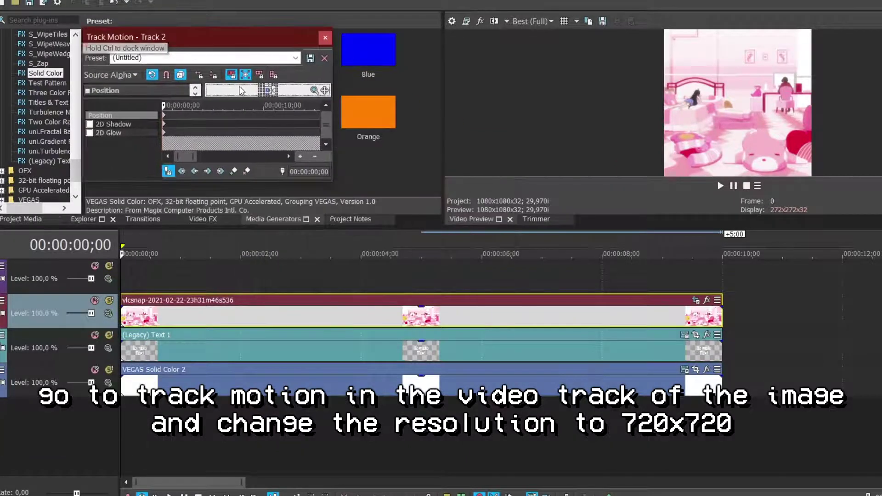
left_click_drag(334, 180, 572, 391)
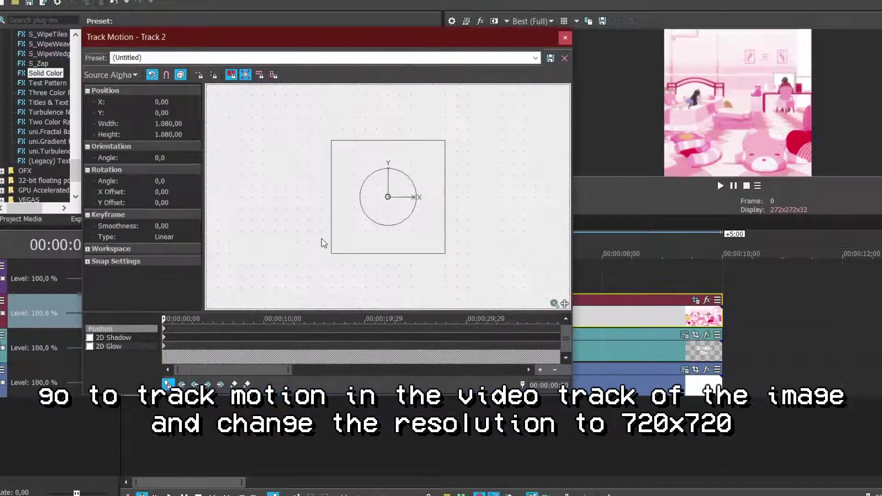
left_click(178, 126)
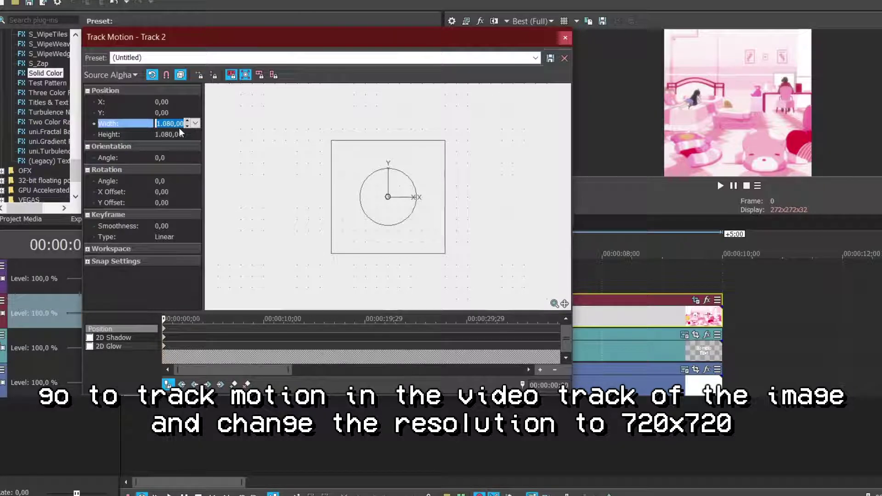
type("720")
key("Return")
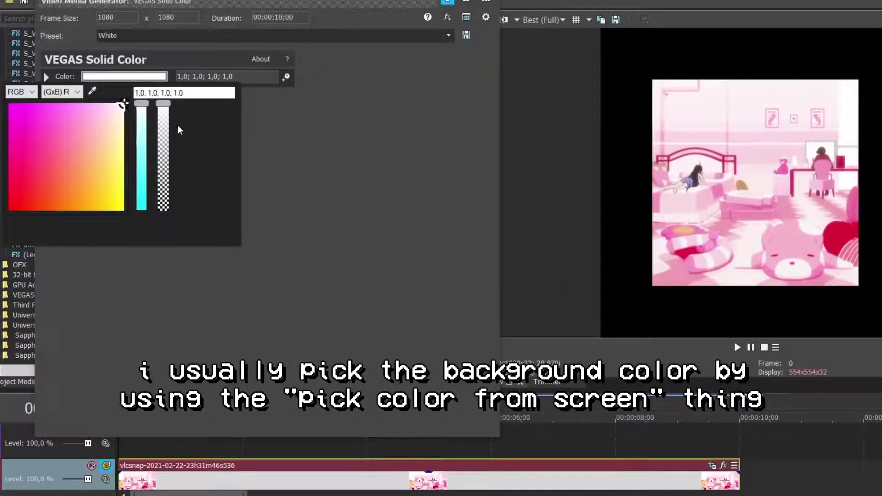
- Eyedropper a pink from the image preview as the Solid Color background
left_click(788, 239)
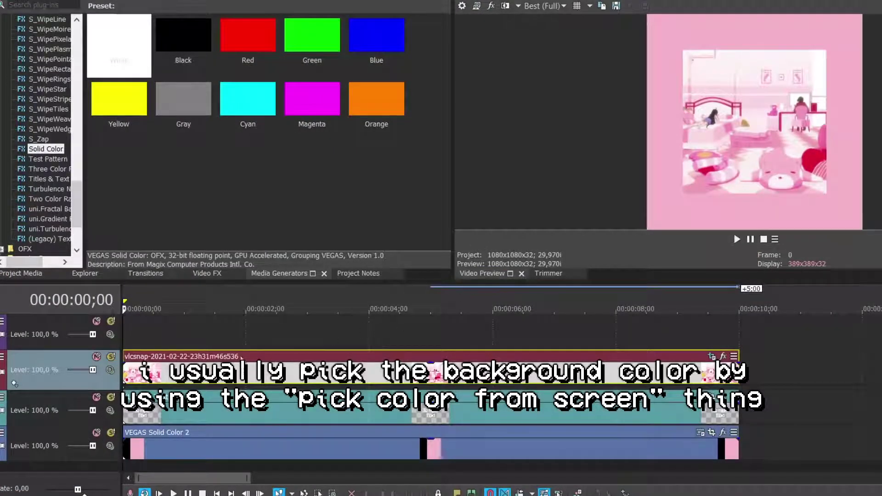
right_click(39, 366)
- Enable the image track's 2D Shadow and set its shadow colour alpha to 0
left_click(30, 385)
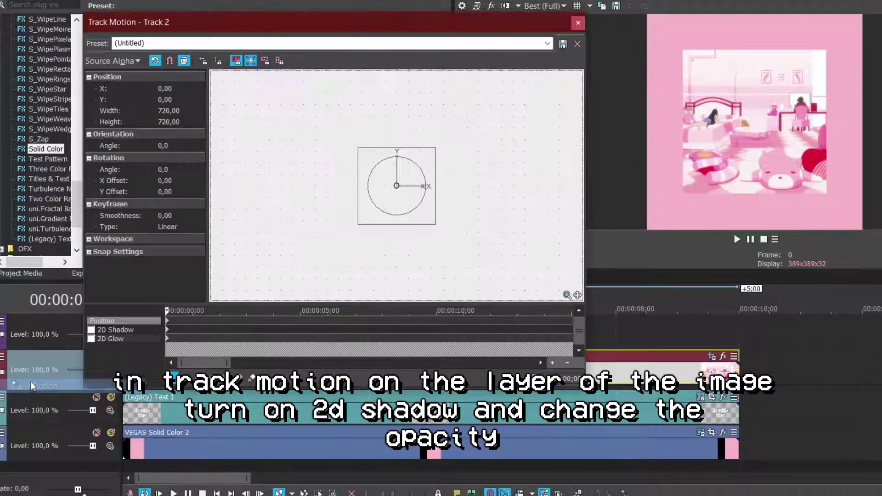
left_click(132, 330)
left_click(92, 329)
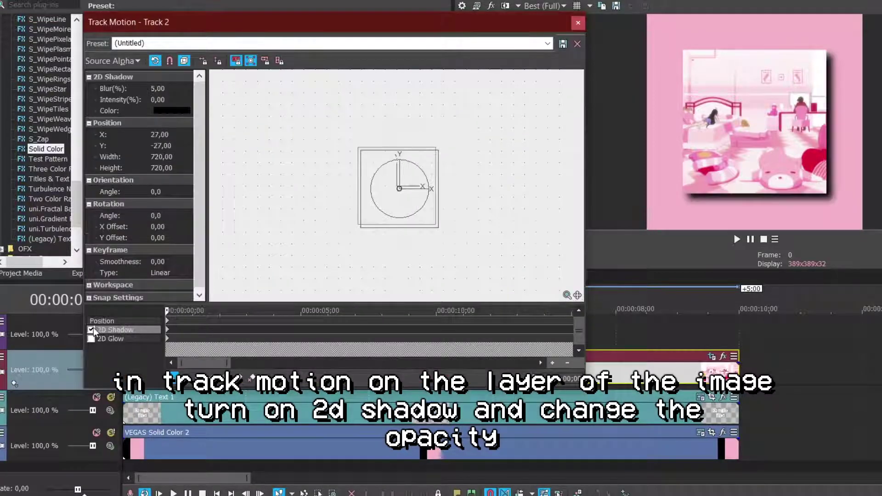
left_click(188, 111)
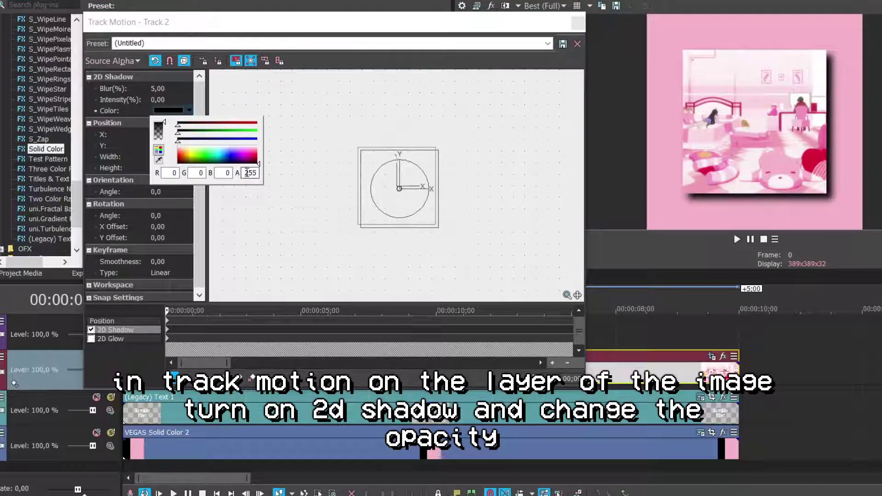
type("0")
key("Return")
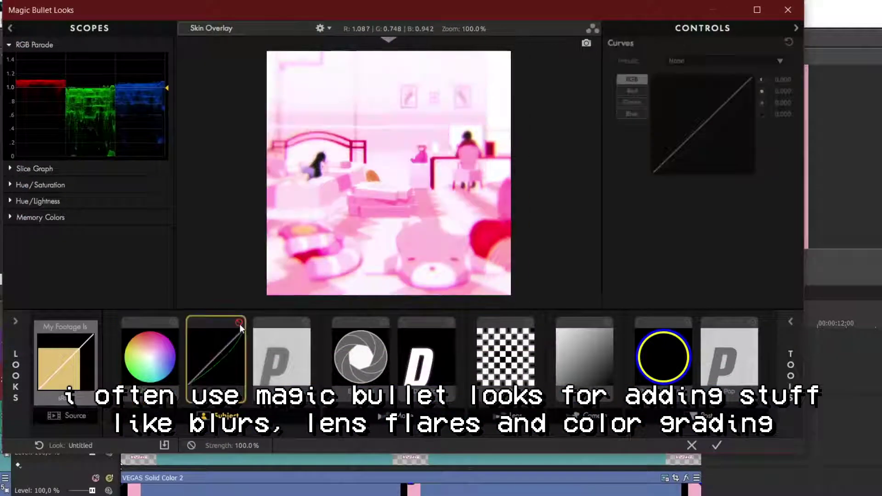
- Show the Pop and Hue/Saturation tool settings in the Magic Bullet Looks tool chain
left_click(300, 331)
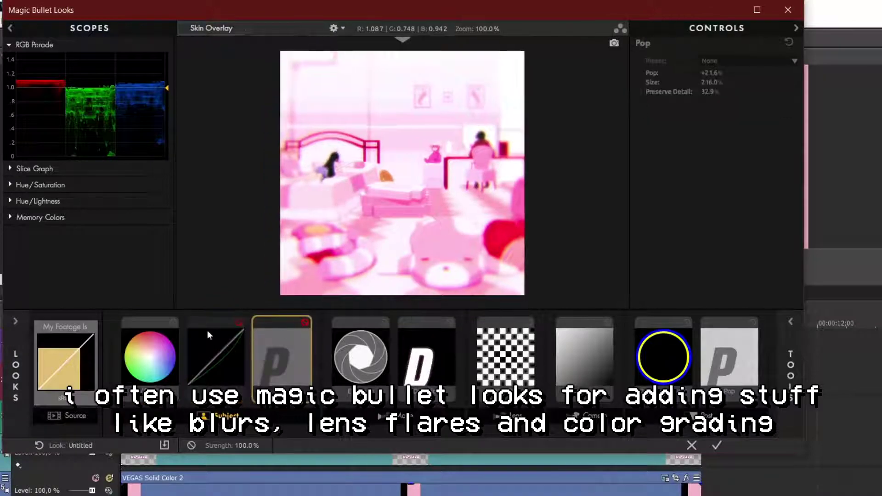
left_click(173, 322)
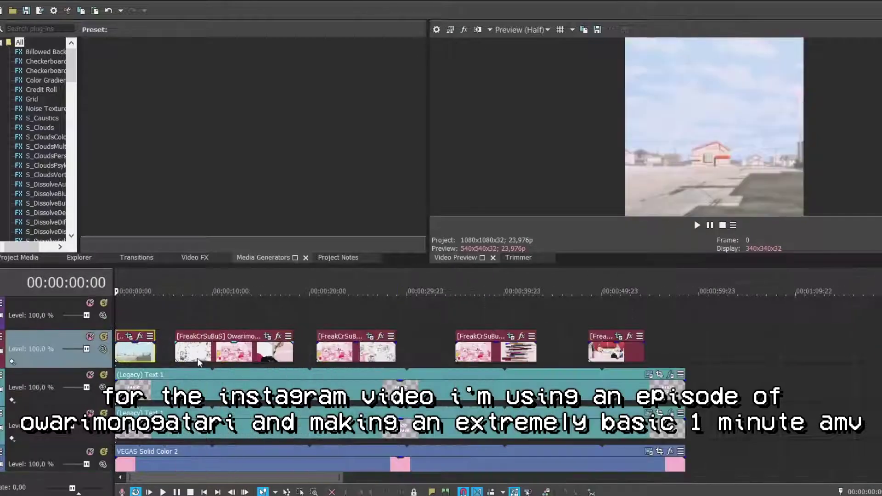
- Slide the anime clip left to close the gap and restore the image track height to 720
left_click(131, 323)
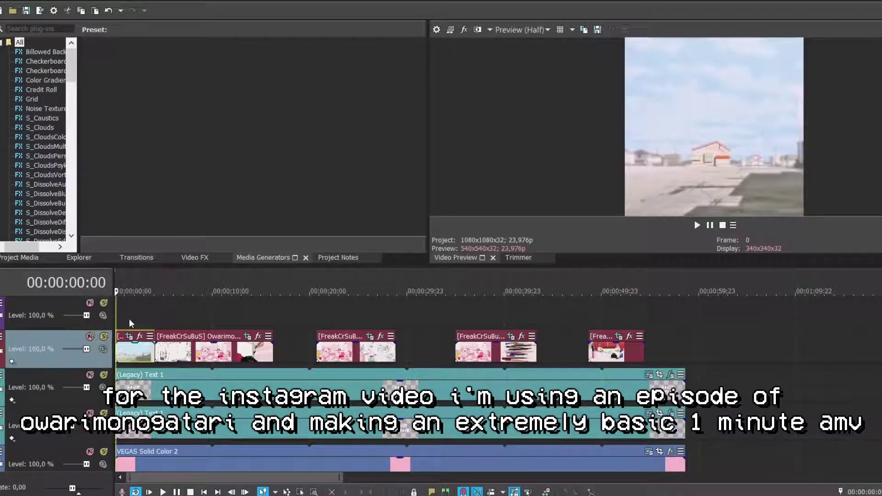
left_click_drag(318, 349, 302, 353)
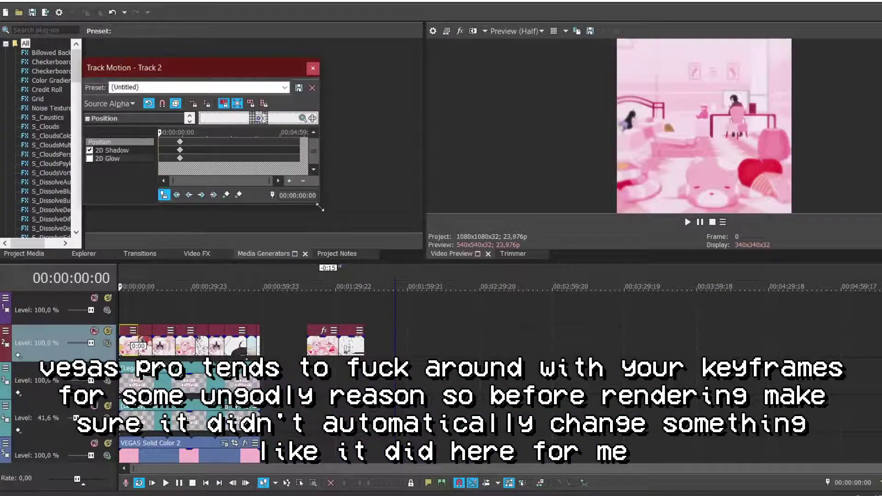
left_click_drag(319, 205, 529, 423)
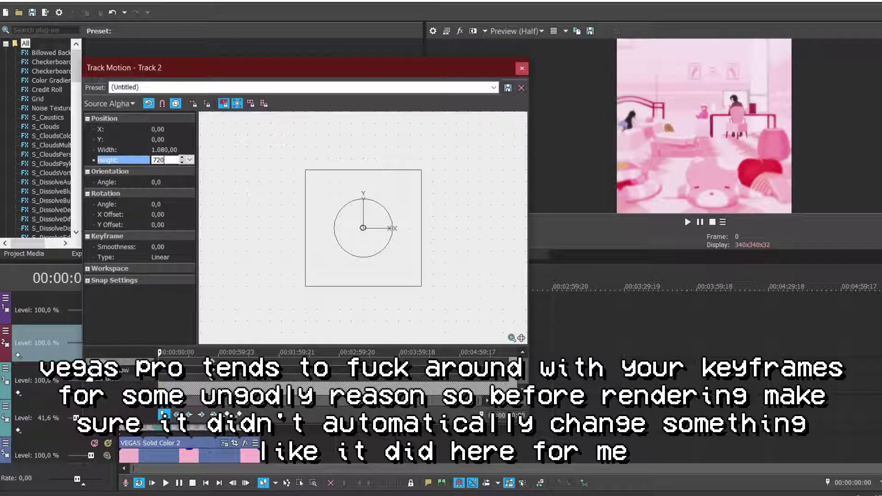
key("Return")
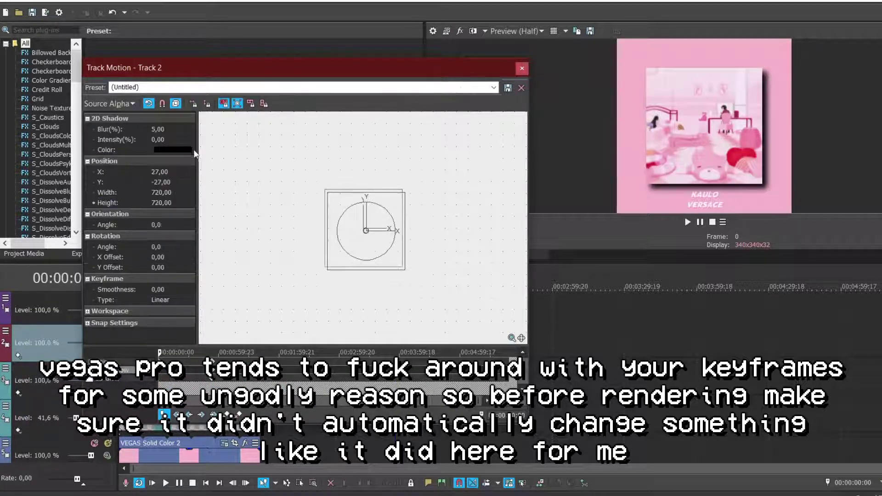
- Set the image shadow colour's alpha to 96 and play the timeline
left_click(192, 150)
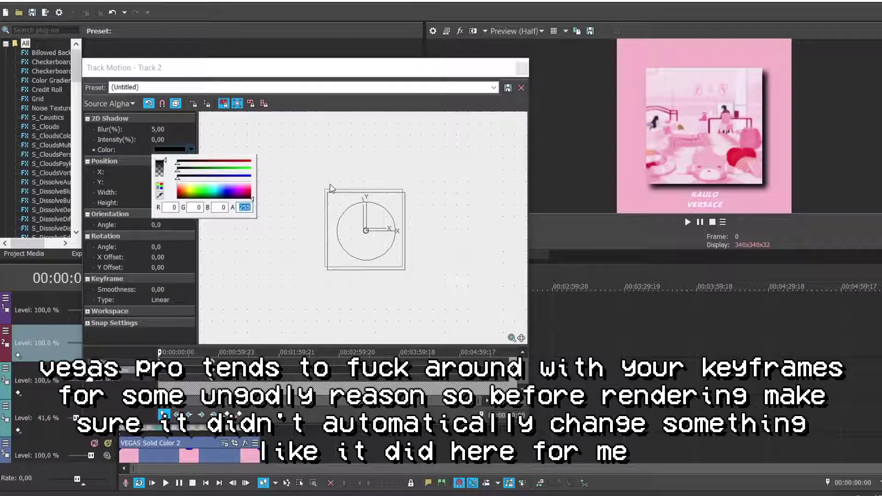
type("96")
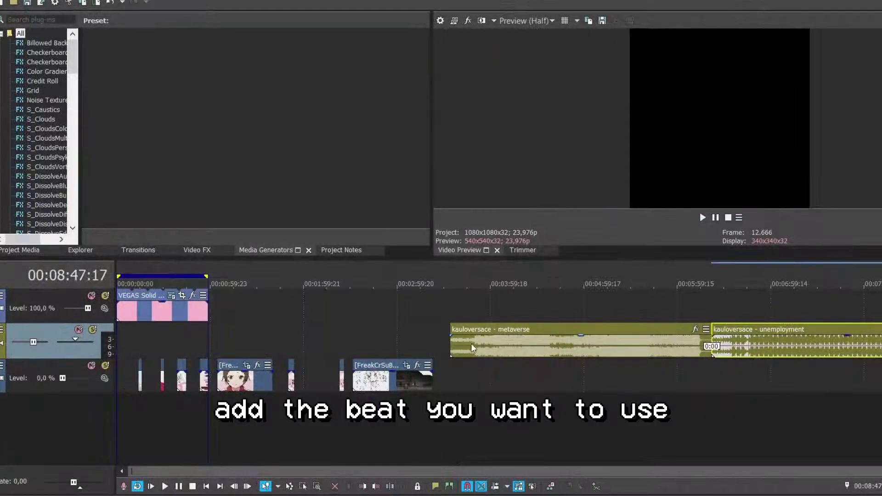
key("space")
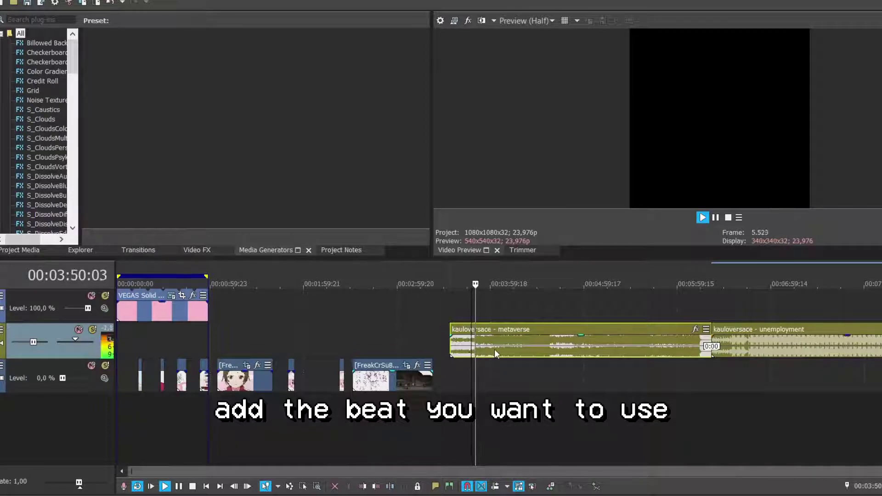
- Delete the metaverse clip, move the unemployment song to 00:00:00:00, and play the edit
key("space")
key("Delete")
left_click_drag(734, 348, 141, 338)
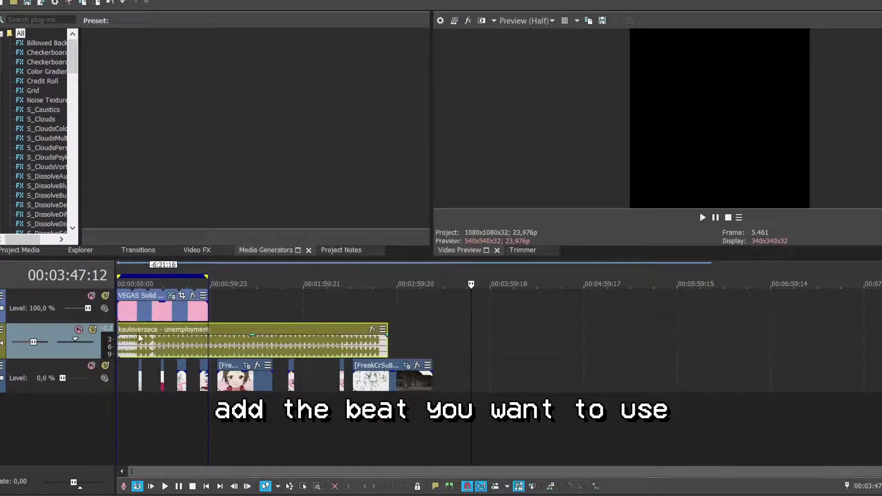
key("Home")
scroll(133, 349, "up", 5)
key("space")
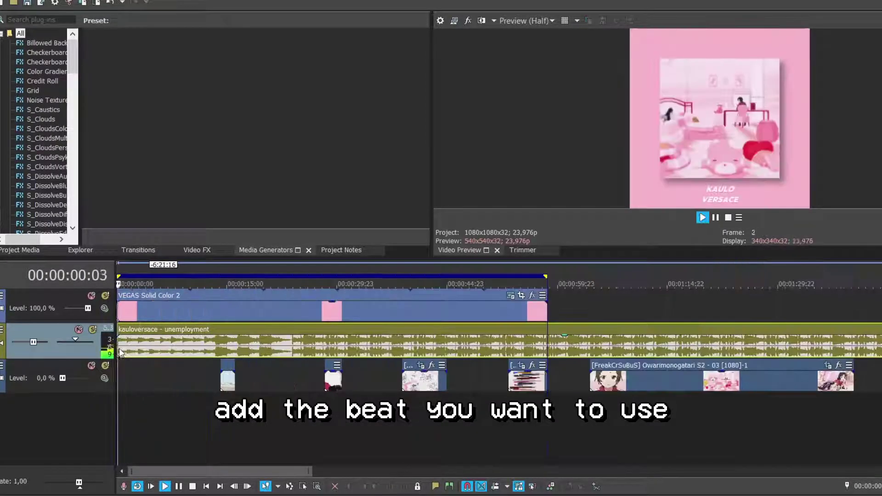
left_click(347, 350)
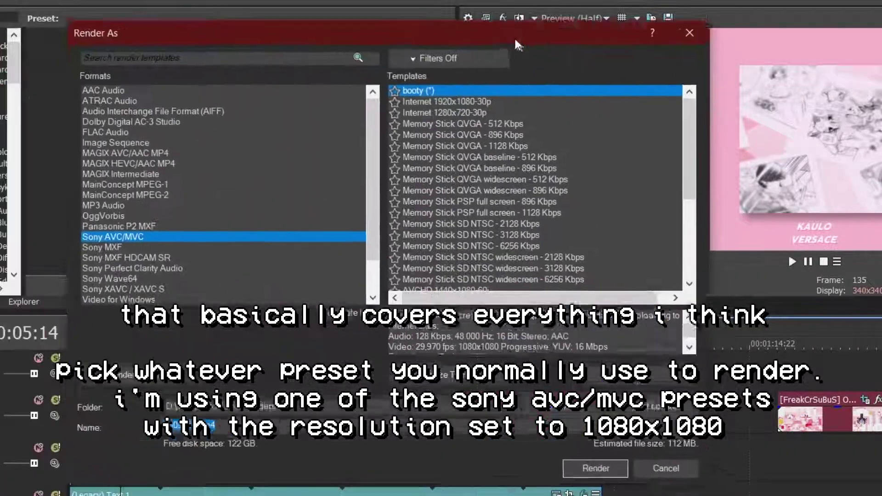
- Set the Sony AVC/MVC render template to 23,976 fps, then check HandBrake's source title list
left_click(454, 371)
left_click(432, 292)
left_click(322, 311)
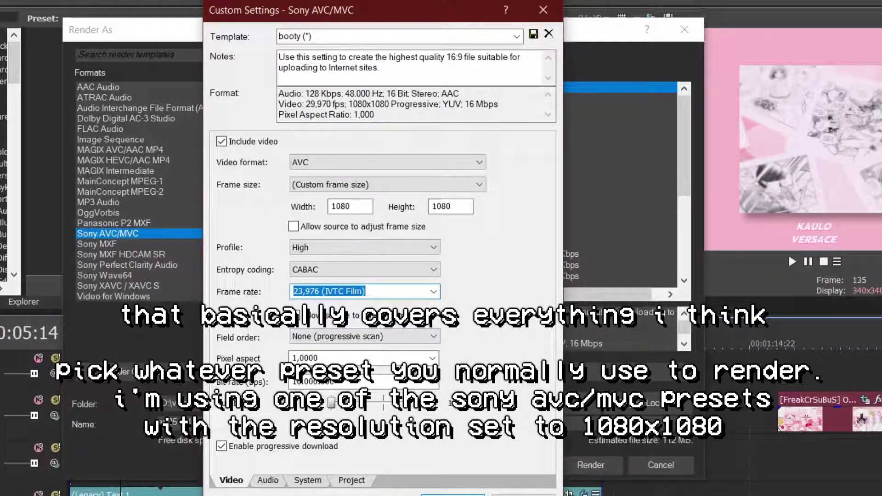
left_click(452, 494)
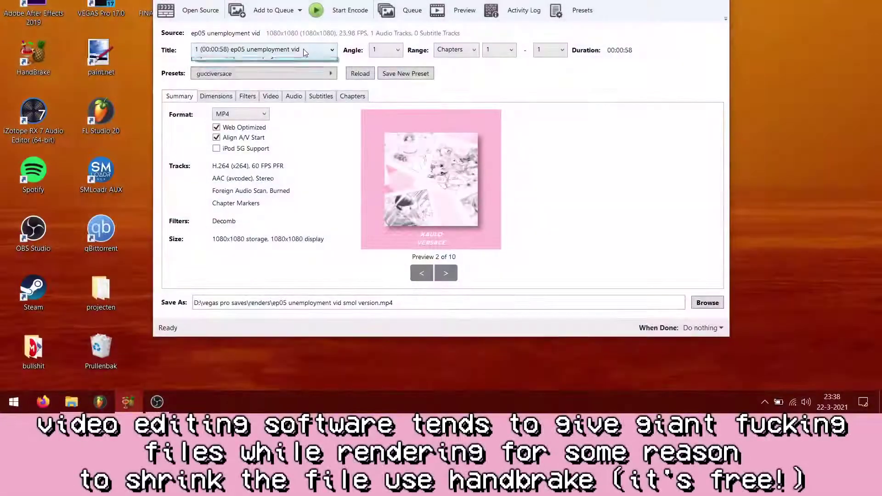
left_click(289, 50)
left_click(289, 49)
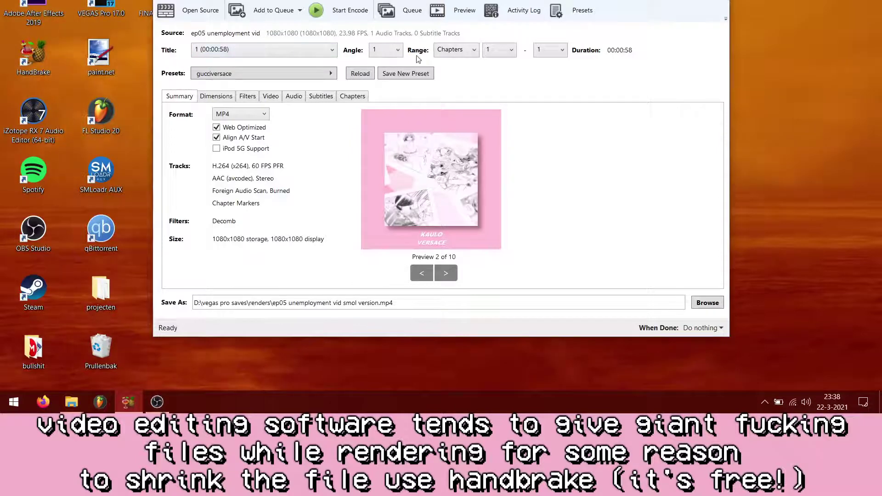
- Review dimensions and filters, then set the video framerate to Same as source
left_click(224, 98)
left_click(248, 97)
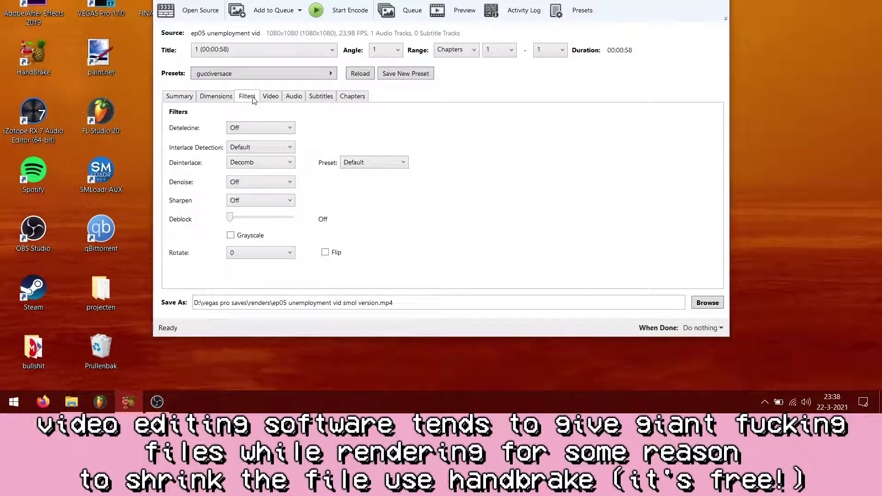
key("ctrl+Tab")
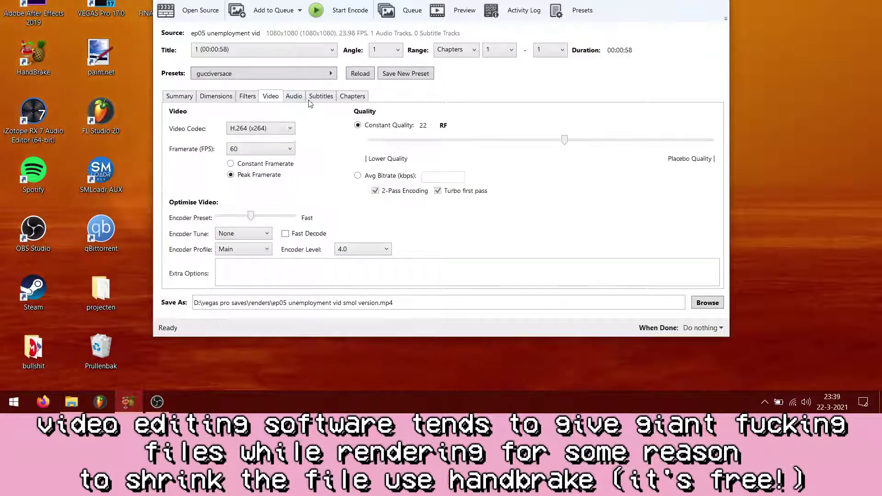
left_click(267, 149)
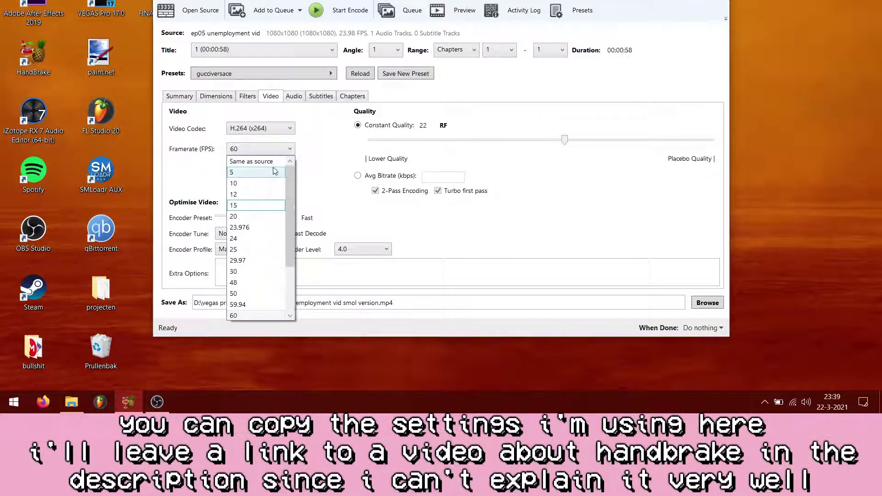
left_click(270, 162)
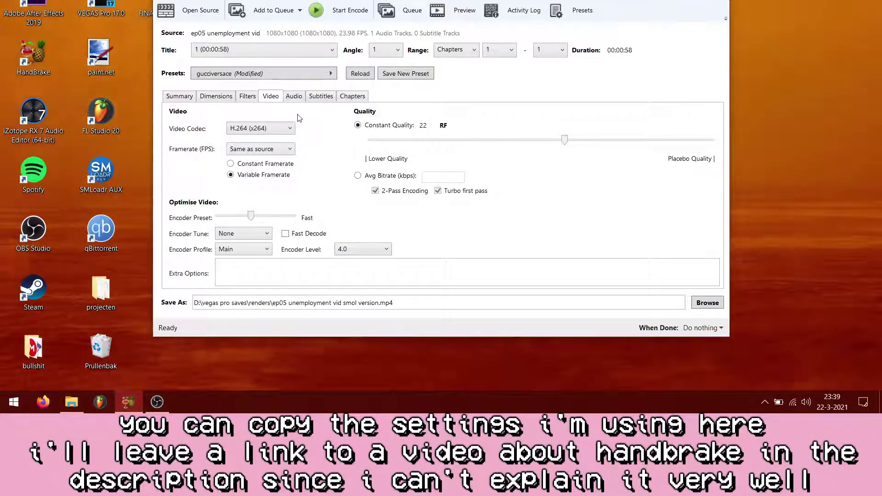
- Switch the audio bitrate to quality-based encoding at level 10
left_click(294, 96)
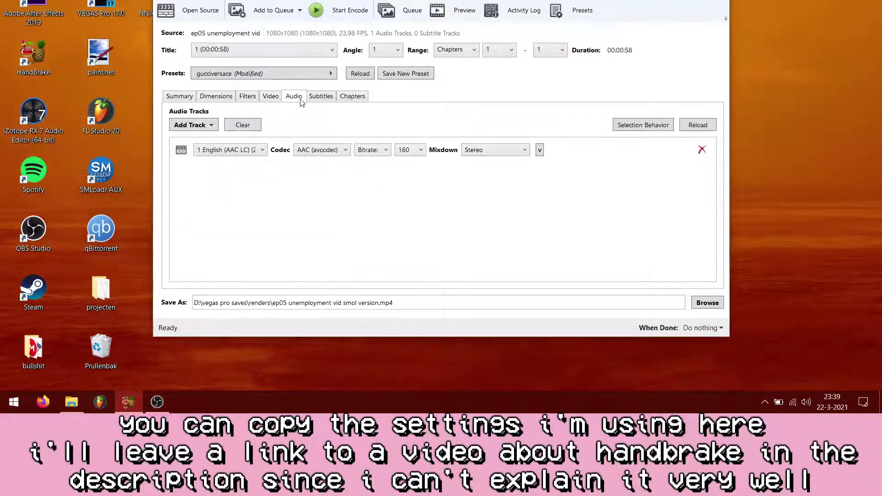
left_click(409, 150)
left_click(359, 154)
left_click(359, 154)
left_click(367, 173)
left_click(409, 149)
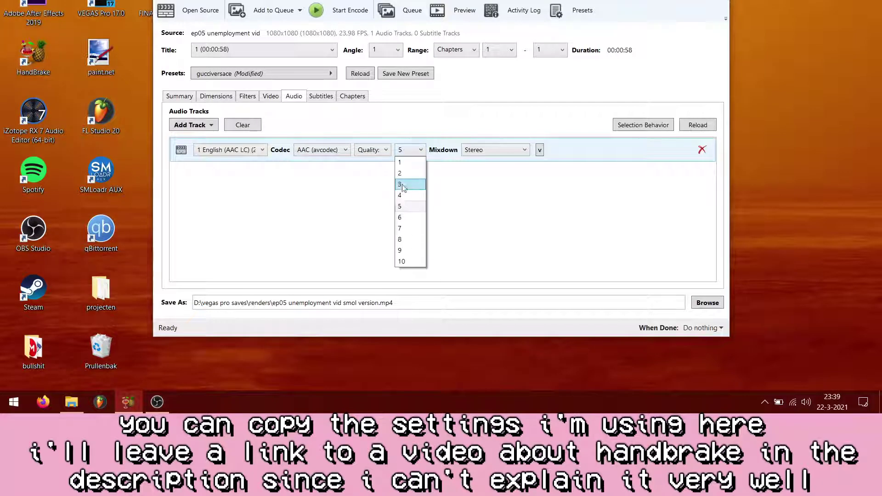
left_click(405, 253)
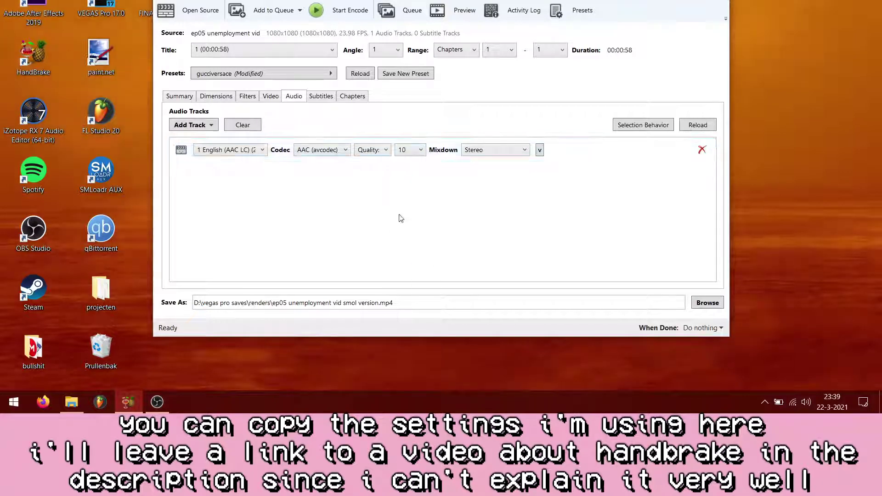
- Review the Subtitles, Chapters and Summary settings
left_click(330, 97)
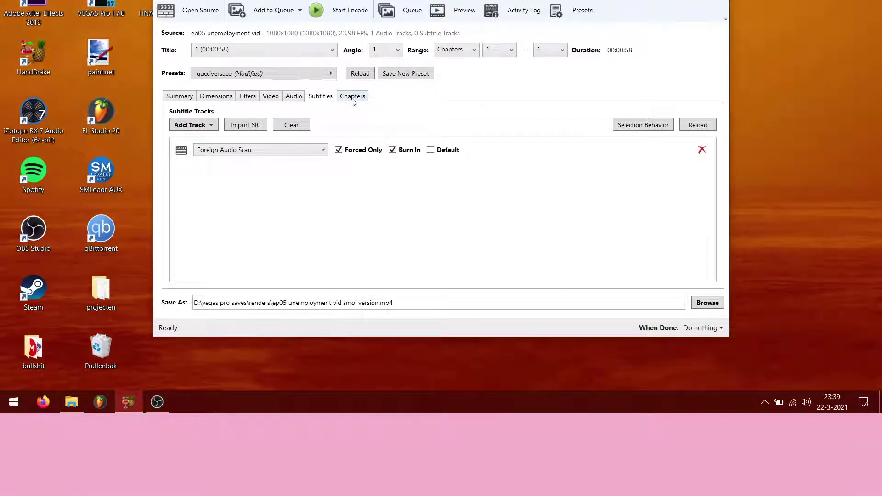
left_click(353, 97)
left_click(186, 99)
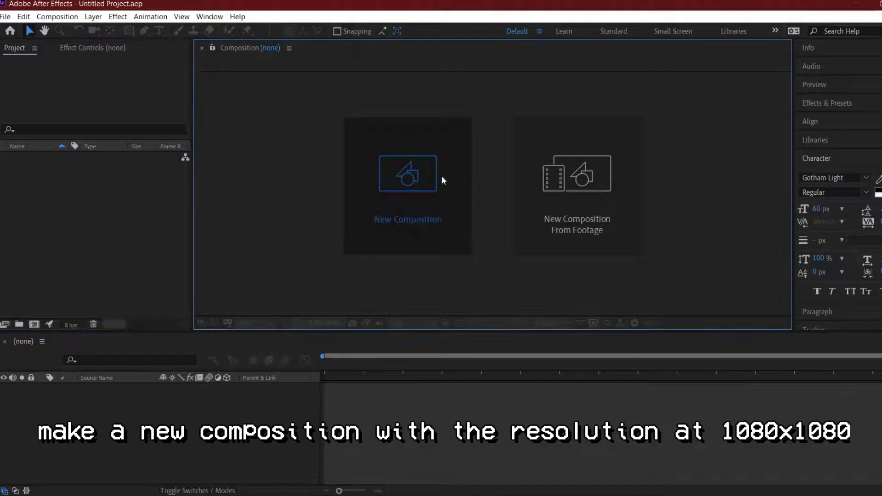
- Create a new After Effects composition, Comp 1
left_click(442, 177)
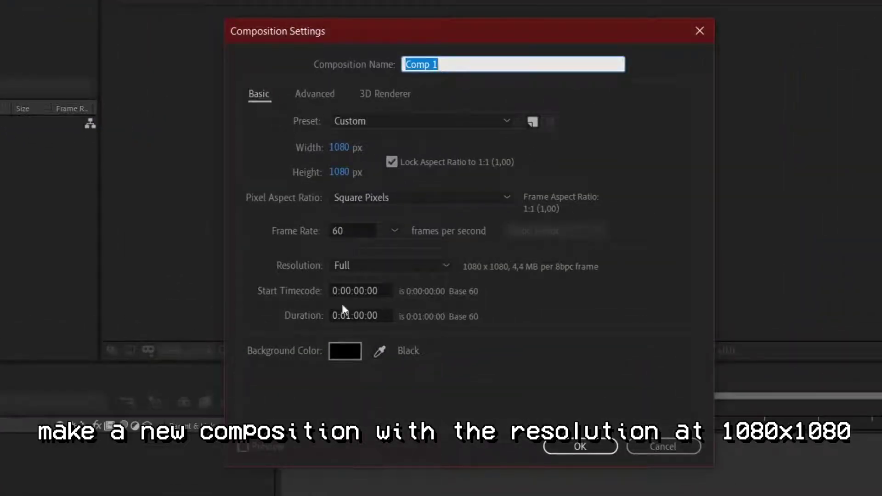
- Create the 1080x1080 Comp 1 and add a default Black Solid 1 layer
left_click(603, 445)
right_click(172, 402)
mouse_move(302, 289)
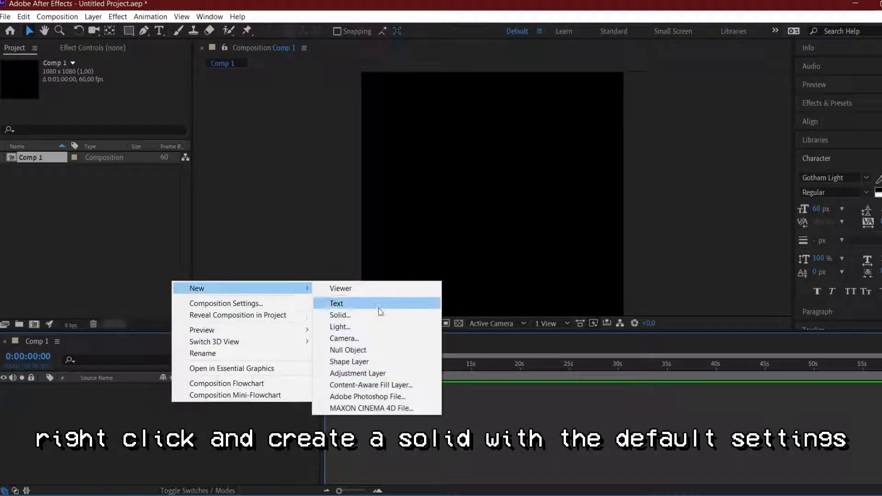
left_click(376, 315)
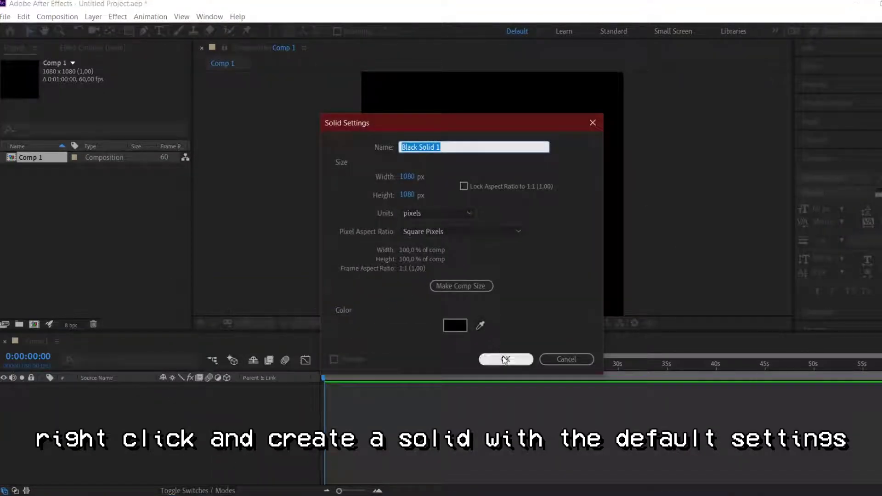
left_click(505, 359)
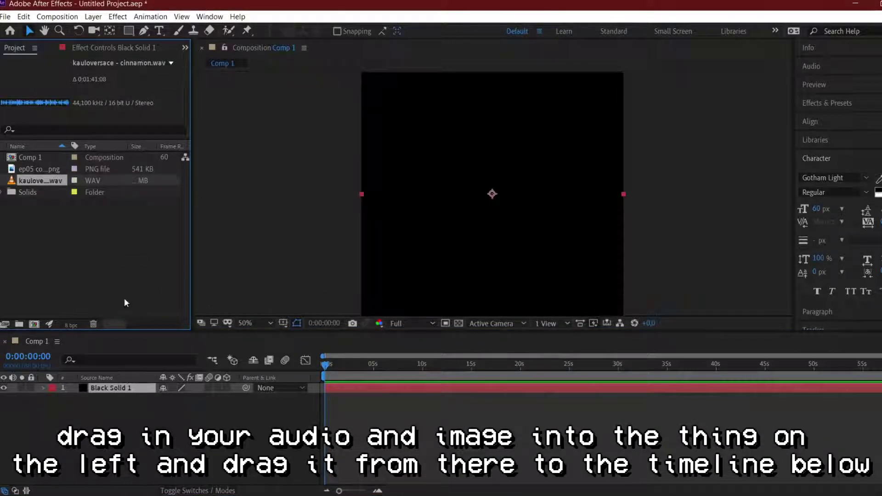
- Add ep05 cover2.png to the timeline, keeping Black Solid 1 above it
left_click(63, 233)
left_click_drag(49, 169, 122, 416)
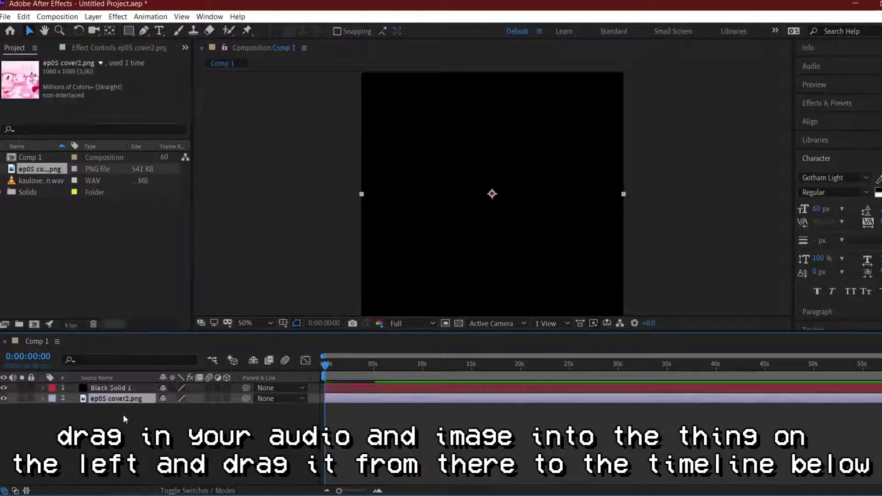
left_click(133, 389)
left_click_drag(123, 401, 124, 389)
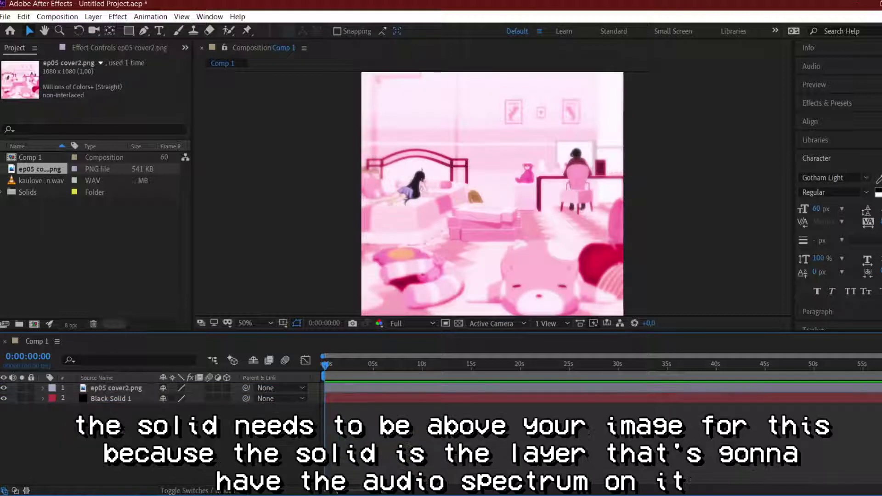
left_click_drag(120, 399, 117, 387)
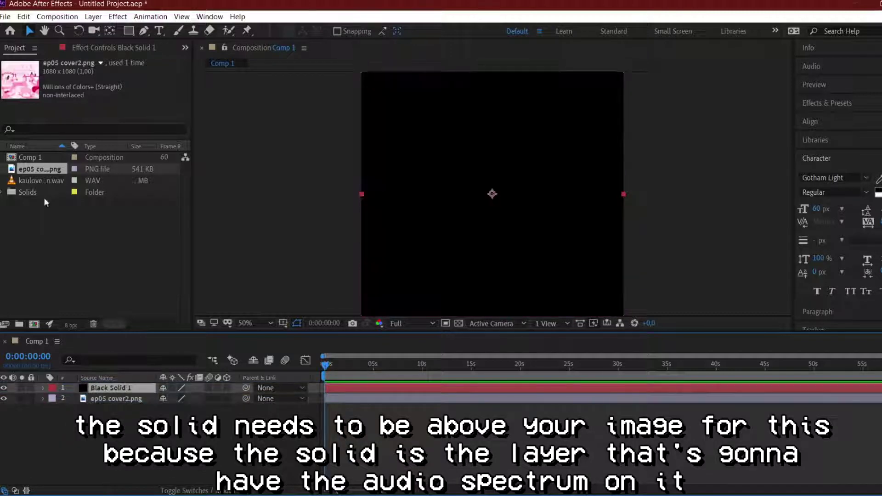
- Add kauloversace - cinnamon.wav as the third layer and select Black Solid 1
left_click_drag(42, 183, 96, 410)
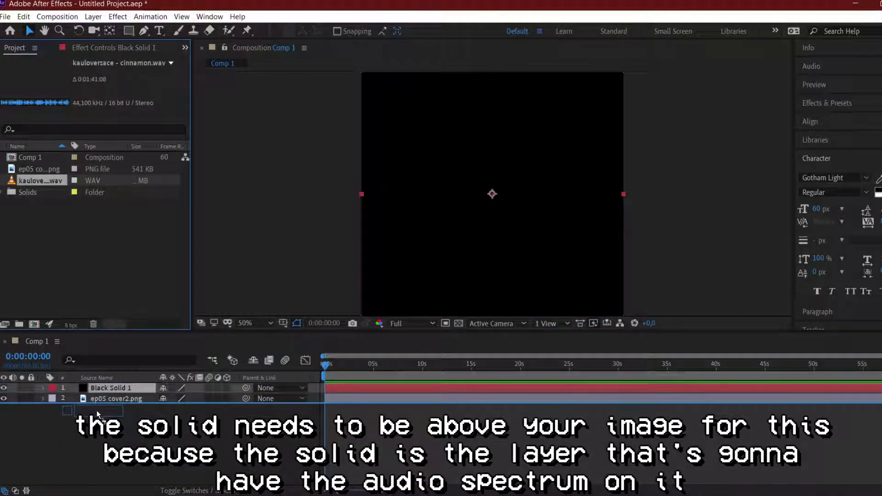
left_click(115, 390)
right_click(115, 389)
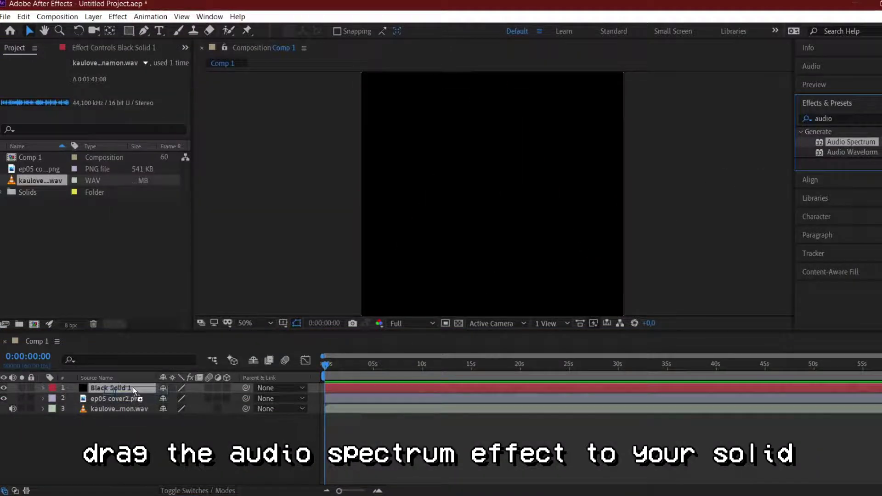
- Apply a white Audio Spectrum to Black Solid 1, driven by the cinnamon WAV from 80 Hz
left_click_drag(141, 396, 133, 387)
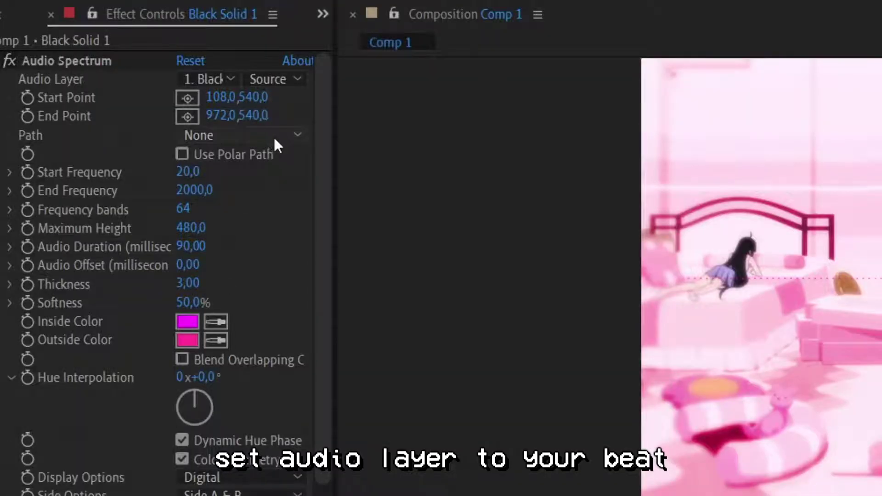
left_click(275, 137)
left_click(213, 79)
left_click(273, 168)
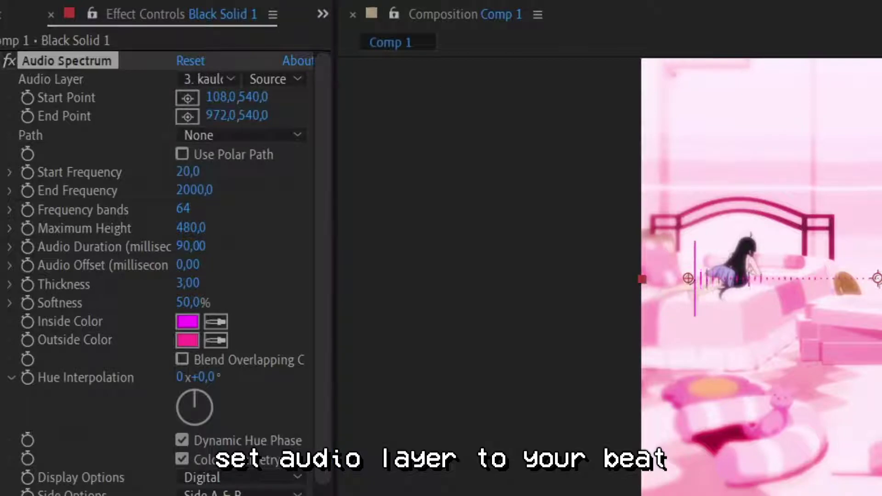
left_click(188, 171)
type("80")
key("Return")
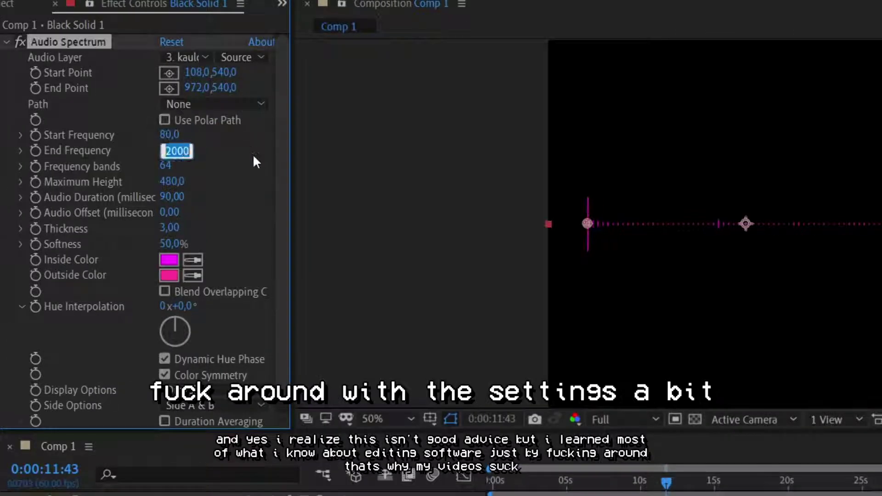
left_click(173, 263)
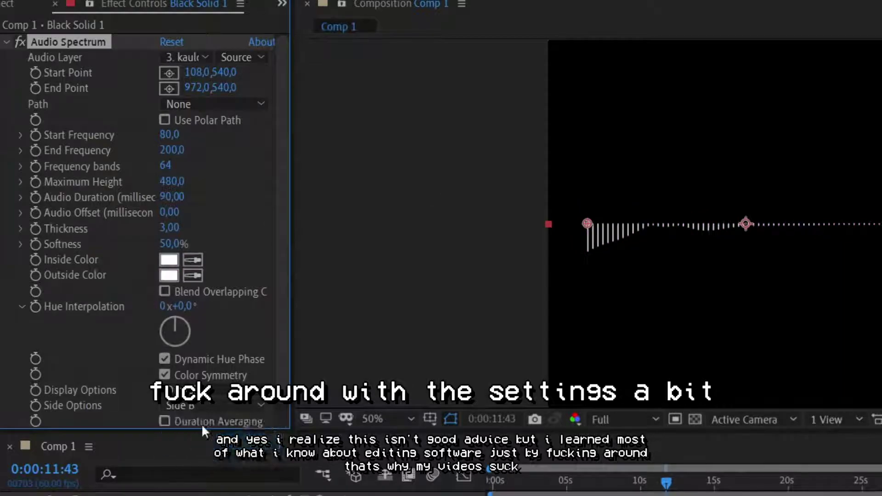
- Add a new empty text layer to Comp 1
right_click(236, 495)
mouse_move(336, 402)
left_click(320, 357)
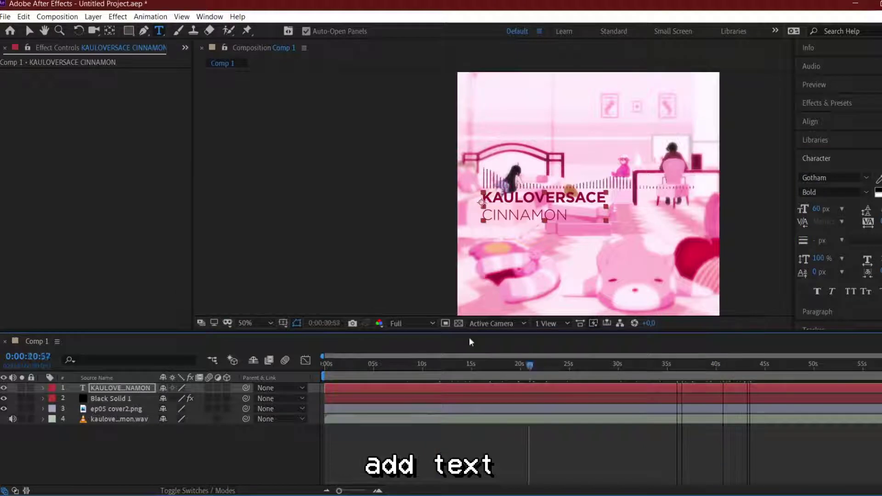
- Return the composition view to 50% and select the ep05 cover2.png layer
scroll(315, 139, "down", 1)
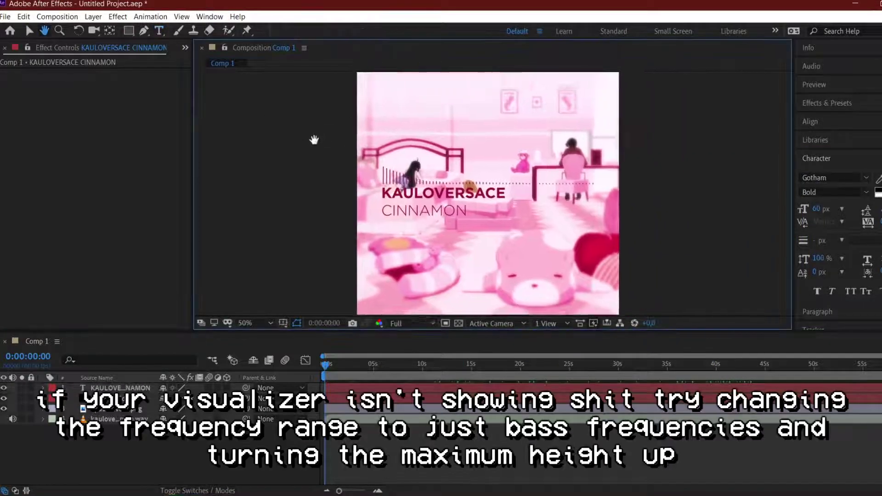
scroll(344, 140, "down", 1)
key("period")
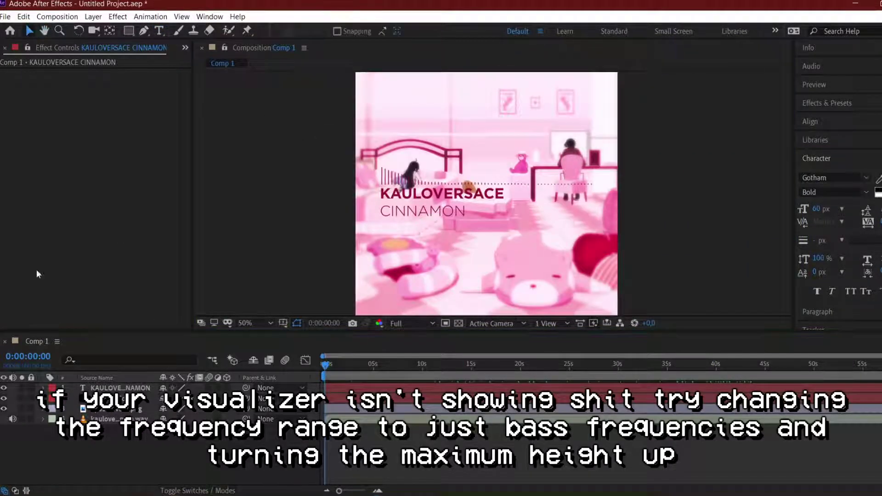
left_click(115, 408)
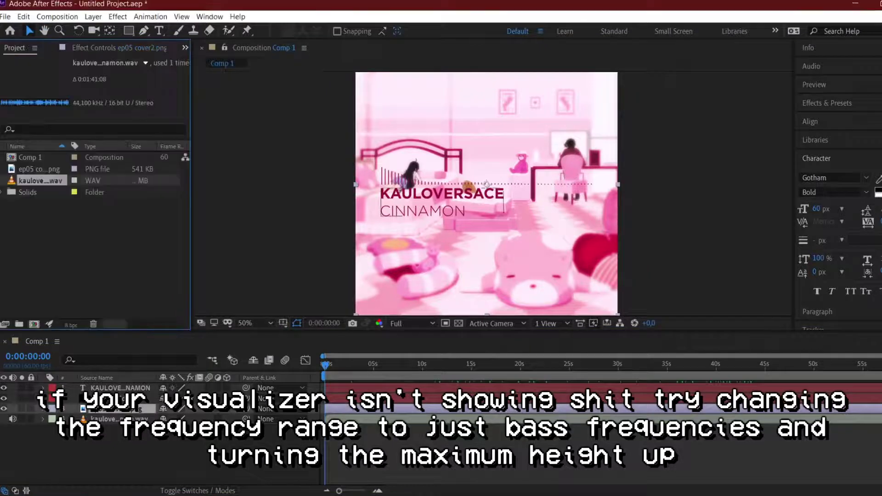
- Add Comp 1 to the Adobe Media Encoder render queue
left_click(64, 19)
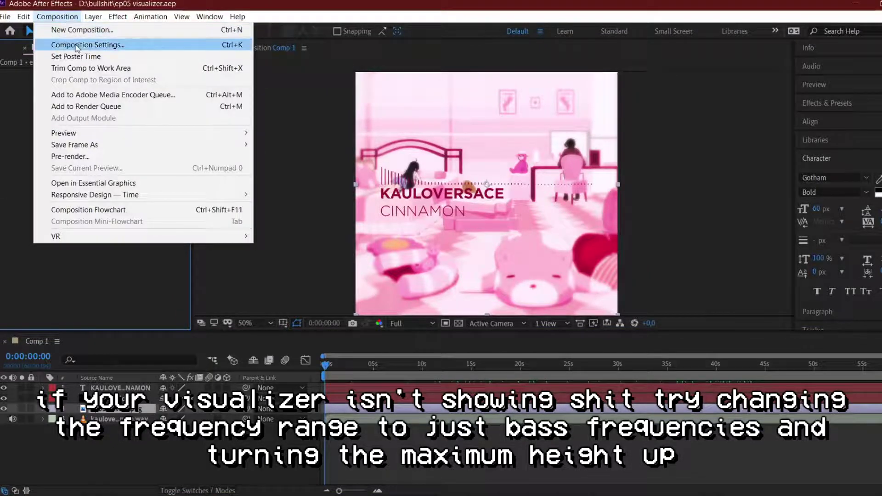
mouse_move(135, 13)
mouse_move(62, 20)
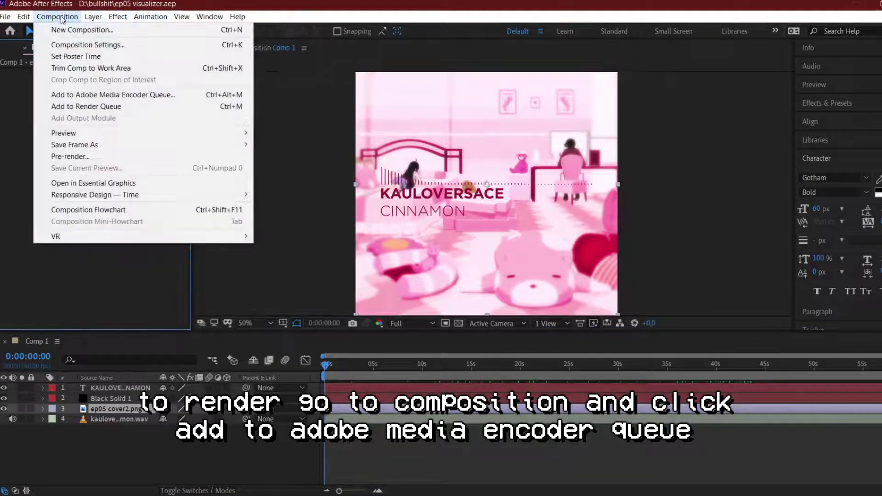
left_click(111, 98)
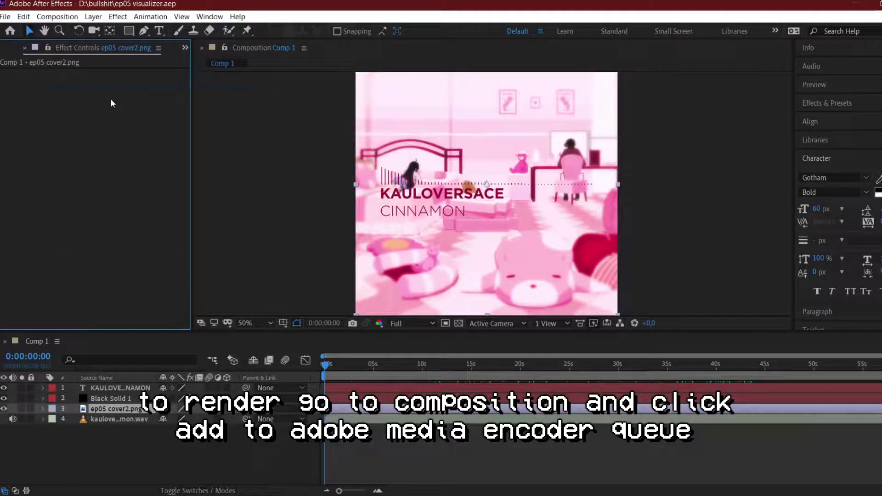